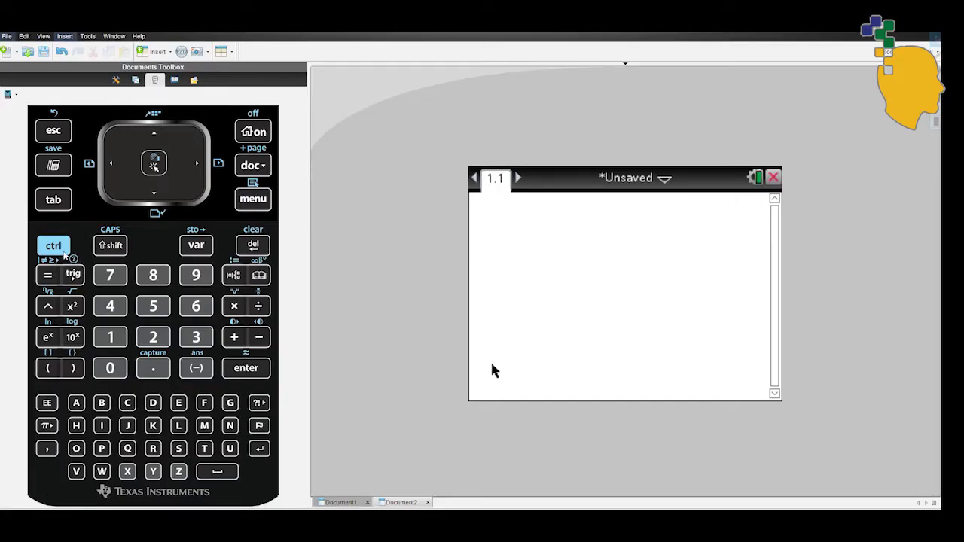
Insert a new Graphs page into the document.
left_click(53, 246)
left_click(102, 426)
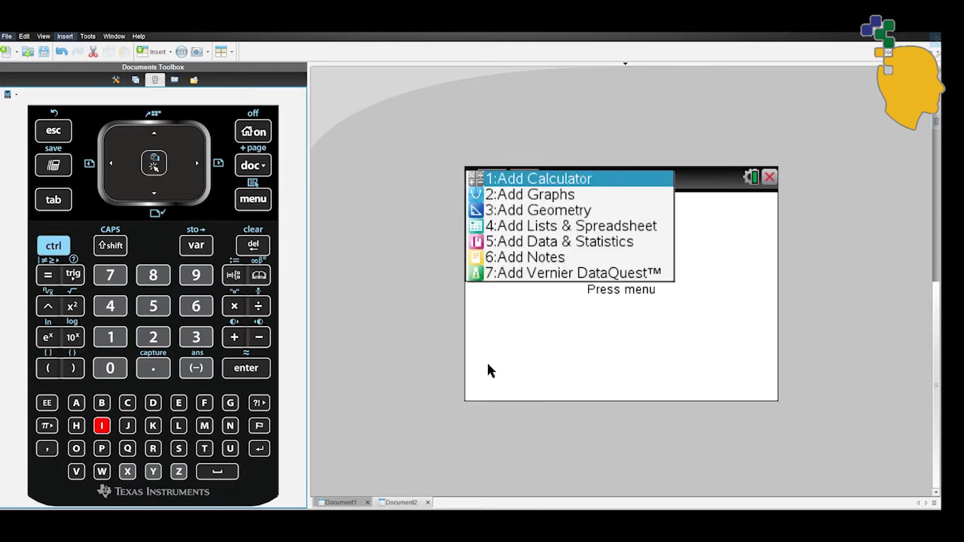
left_click(595, 195)
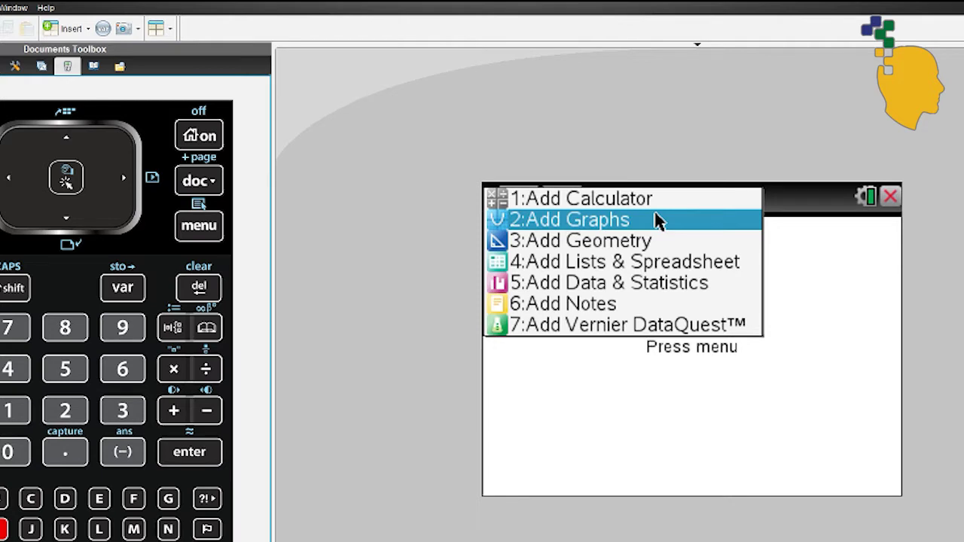
left_click(655, 220)
Enter 2x+8 on the f2(x) line with the keypad and graph it.
type("2(x)=2")
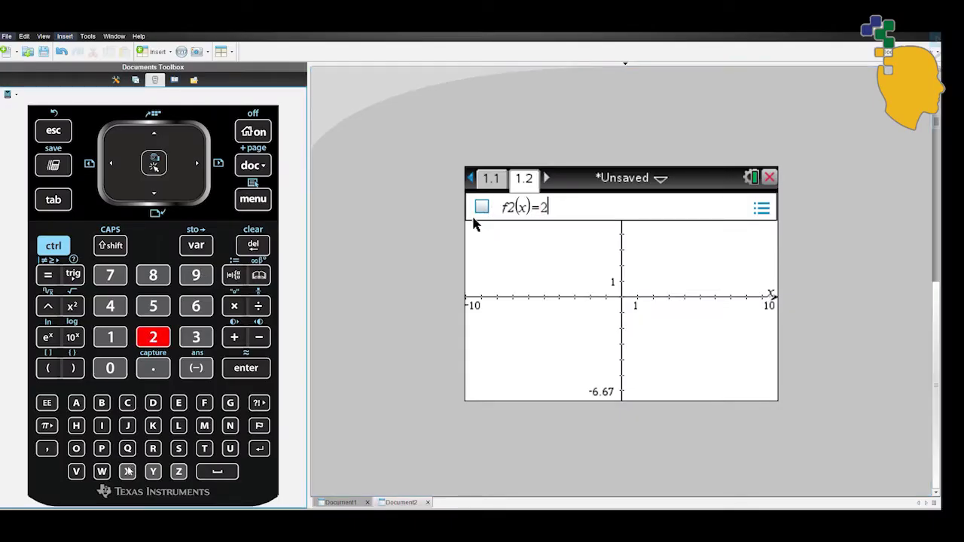
left_click(128, 472)
left_click(235, 336)
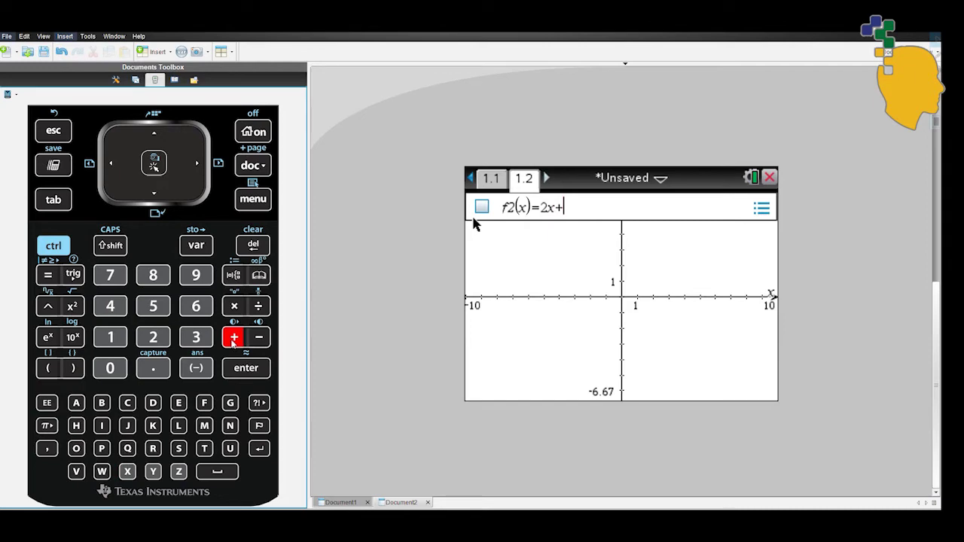
left_click(157, 277)
left_click(256, 357)
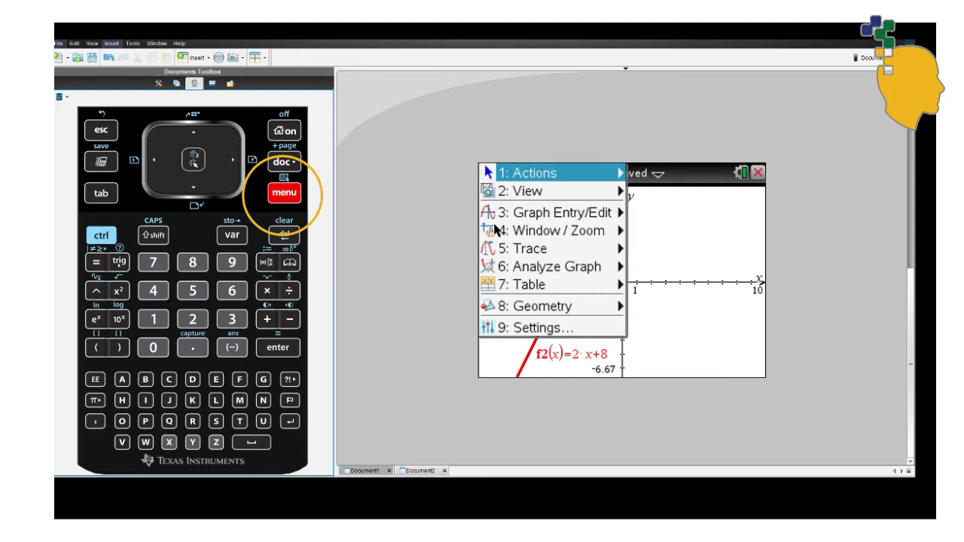
Open Window Settings and set XMin to −8.
left_click(546, 230)
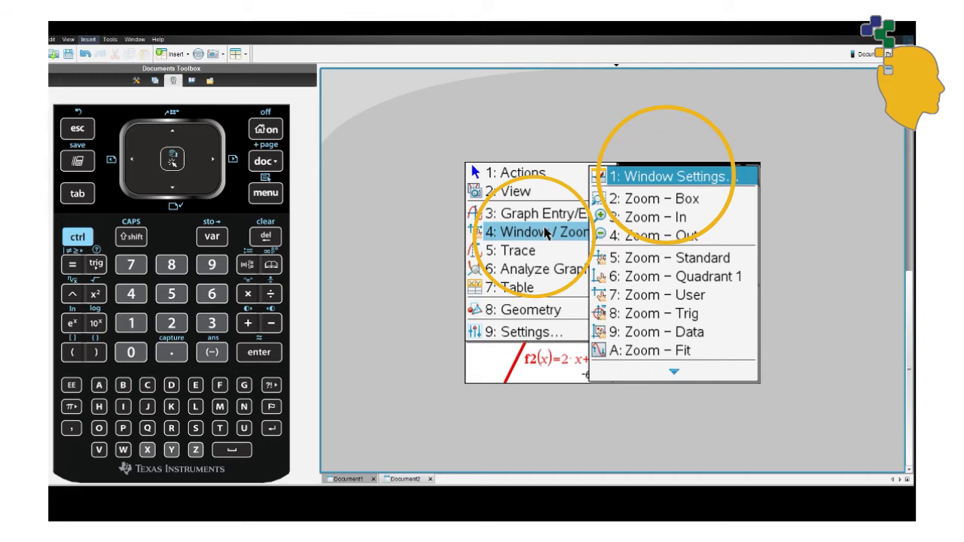
left_click(651, 177)
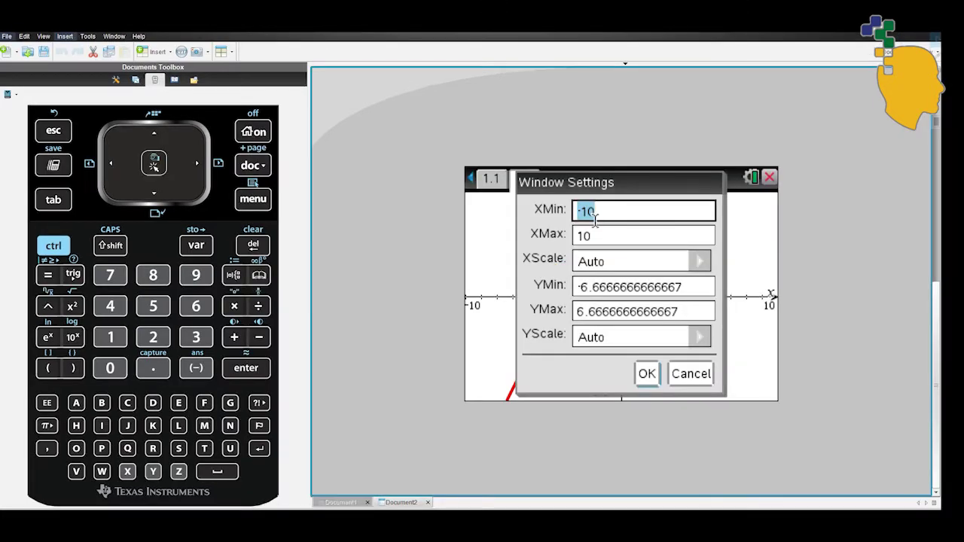
left_click(611, 214)
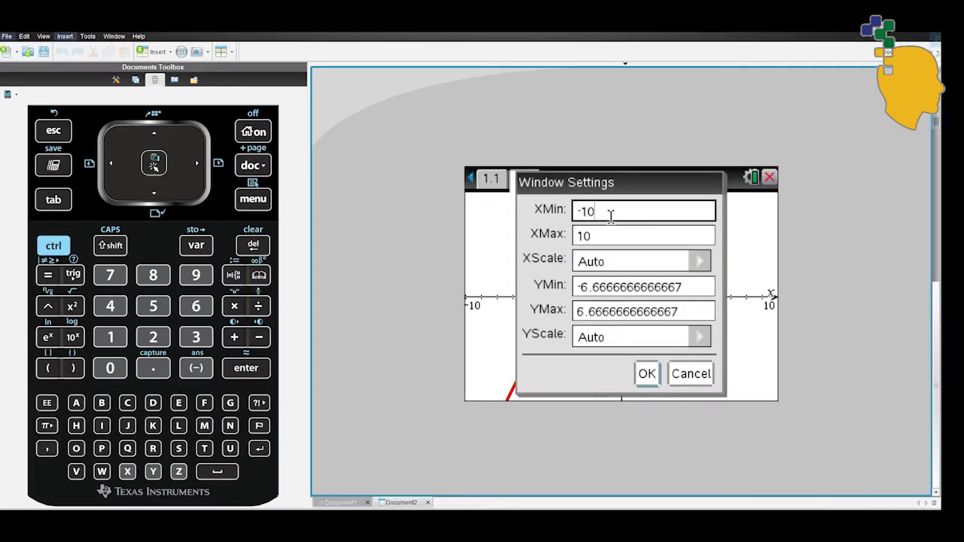
key("BackSpace")
key("BackSpace")
key("BackSpace")
left_click(258, 337)
left_click(155, 276)
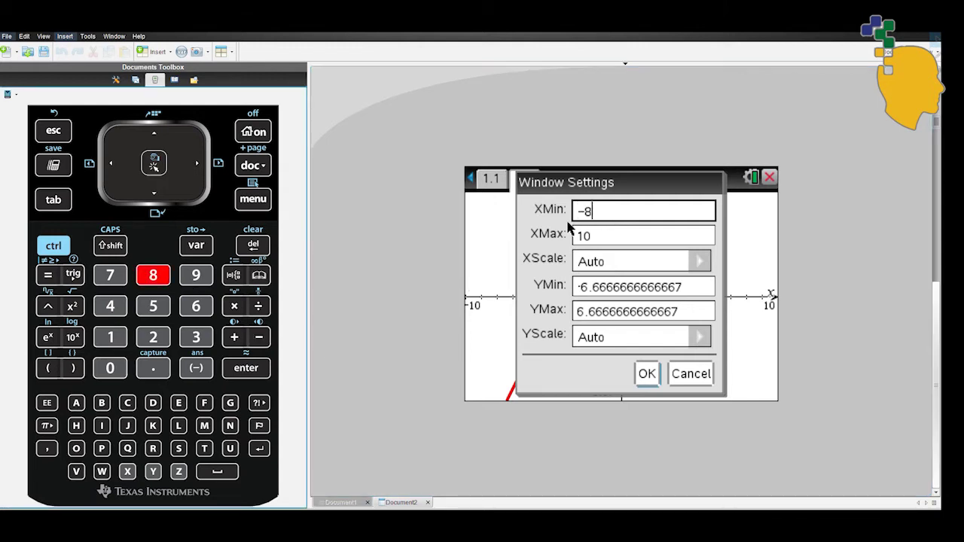
Set XMax to 8, YMin to −15 and YMax to 15.
left_click(595, 237)
key("BackSpace")
key("BackSpace")
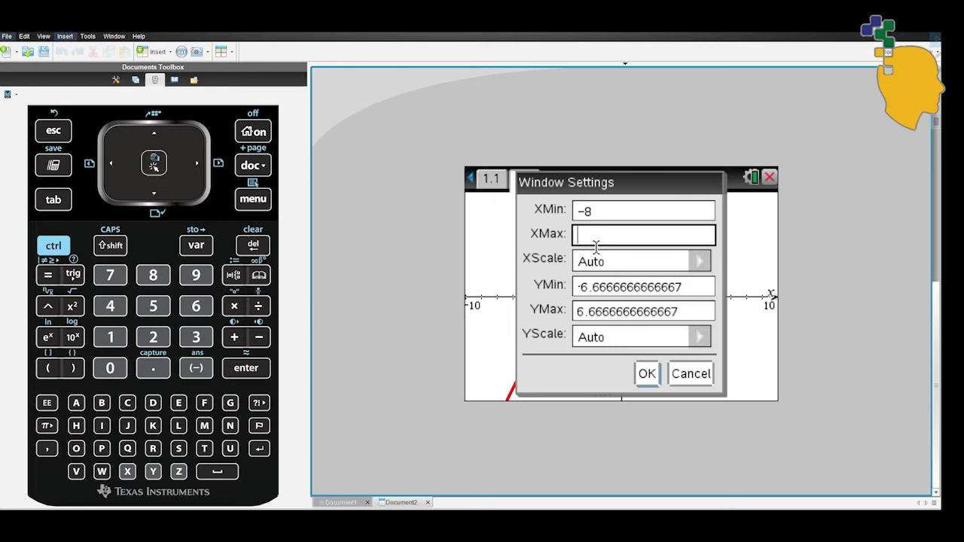
type("8")
key("Tab")
key("Tab")
type("-15")
left_click(653, 315)
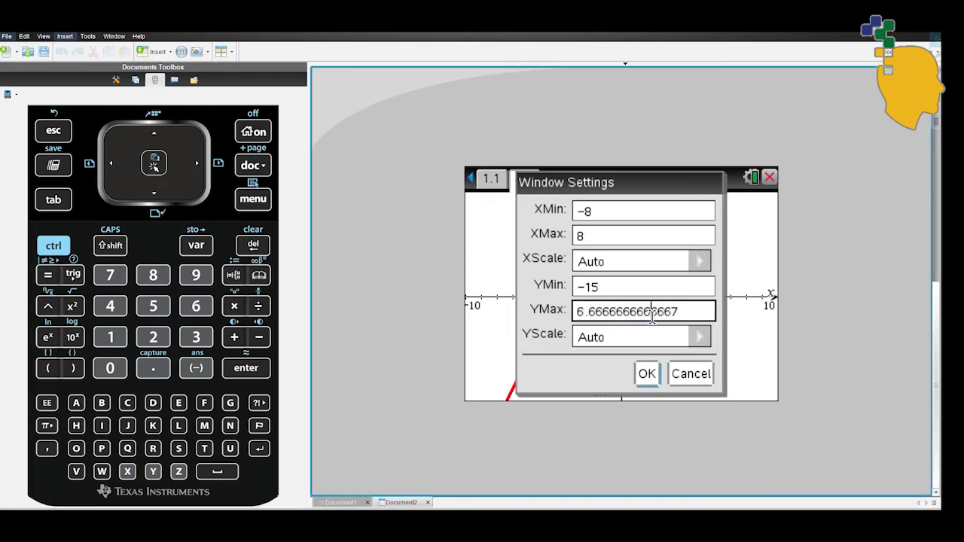
left_click_drag(678, 313, 557, 324)
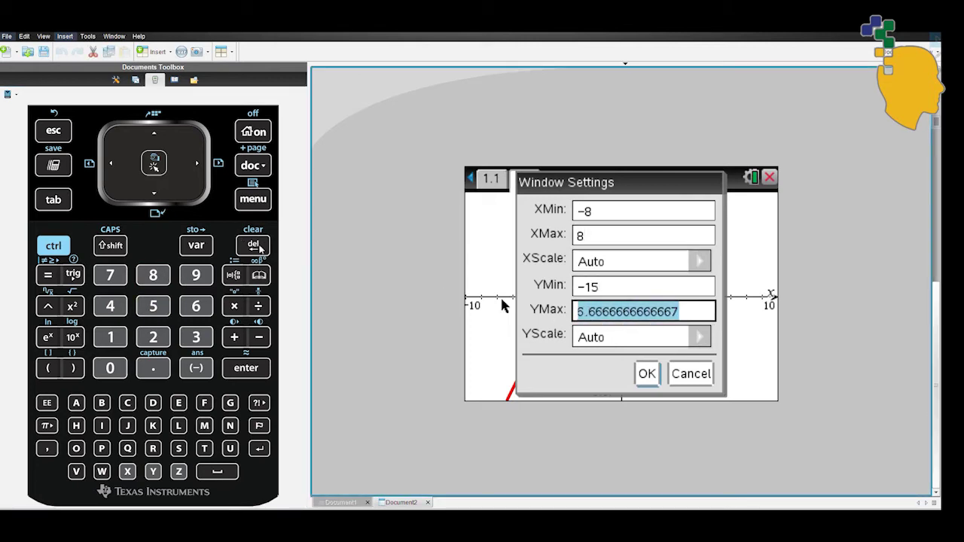
key("BackSpace")
type("1")
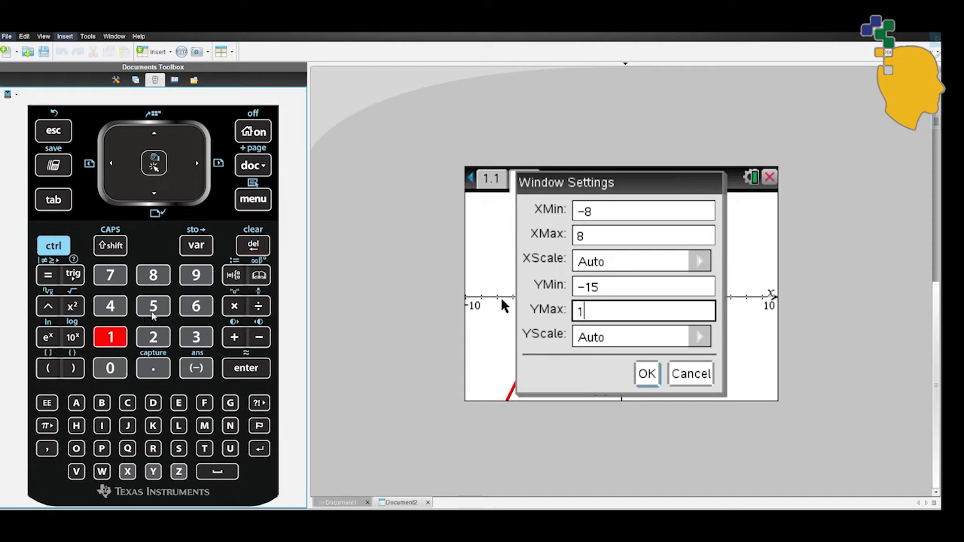
type("5")
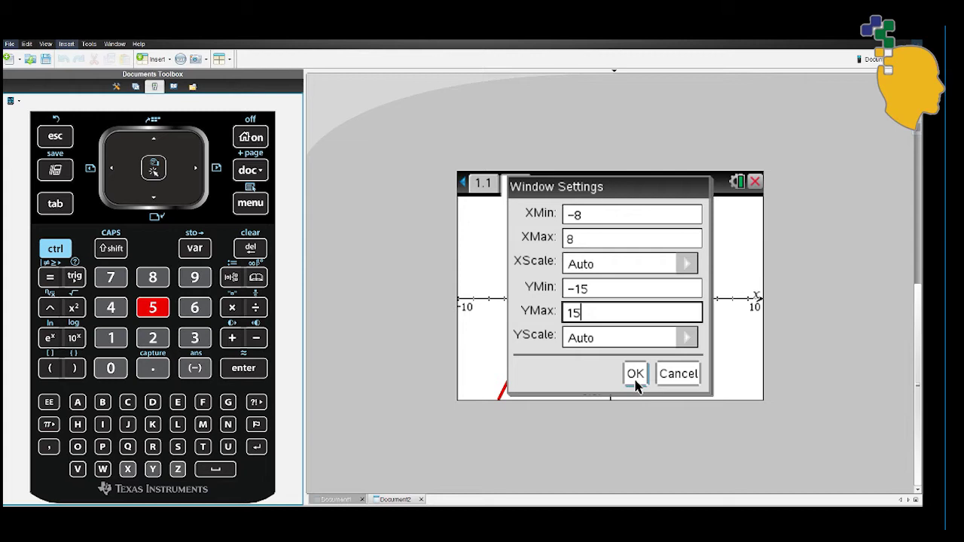
Apply the window, then change the y-axis end labels to 10 and −10.
left_click(635, 375)
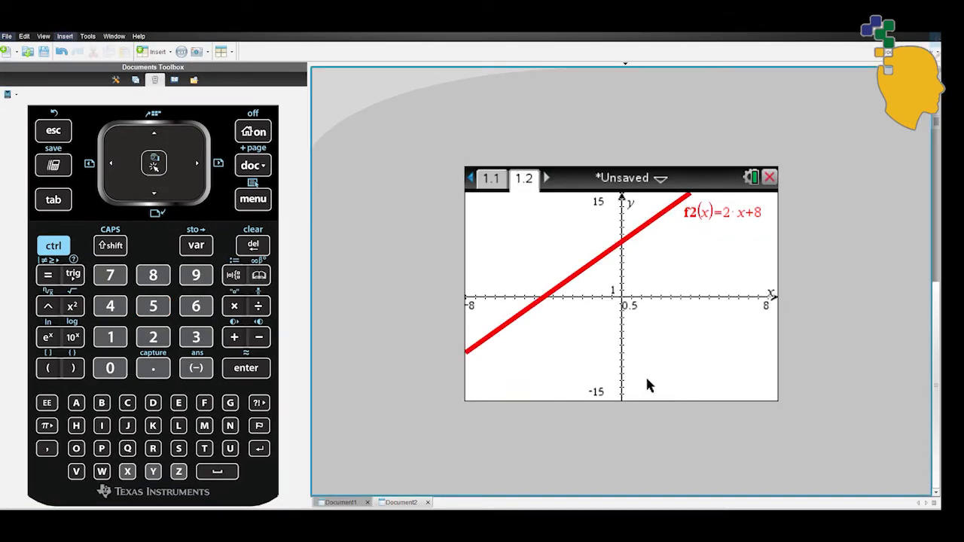
double_click(597, 207)
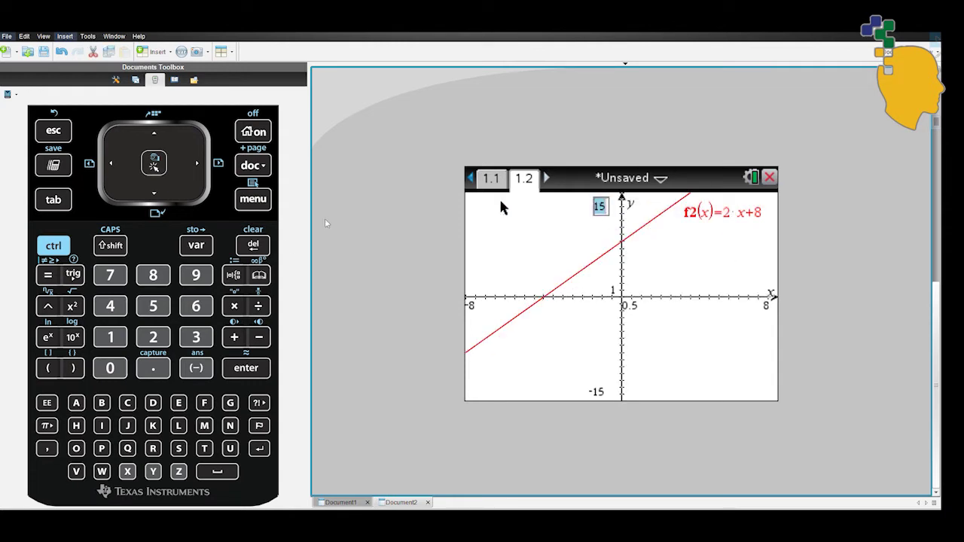
key("BackSpace")
type("10")
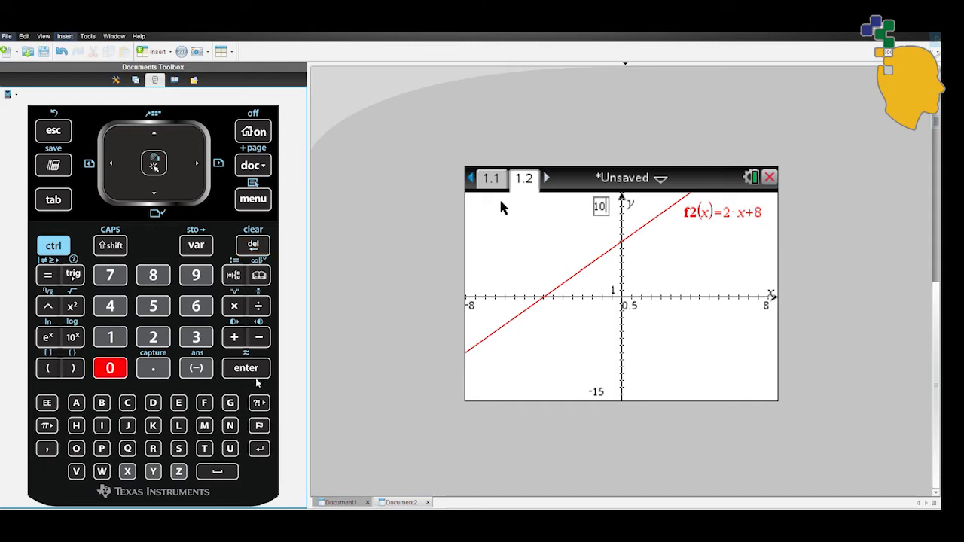
key("Return")
double_click(609, 394)
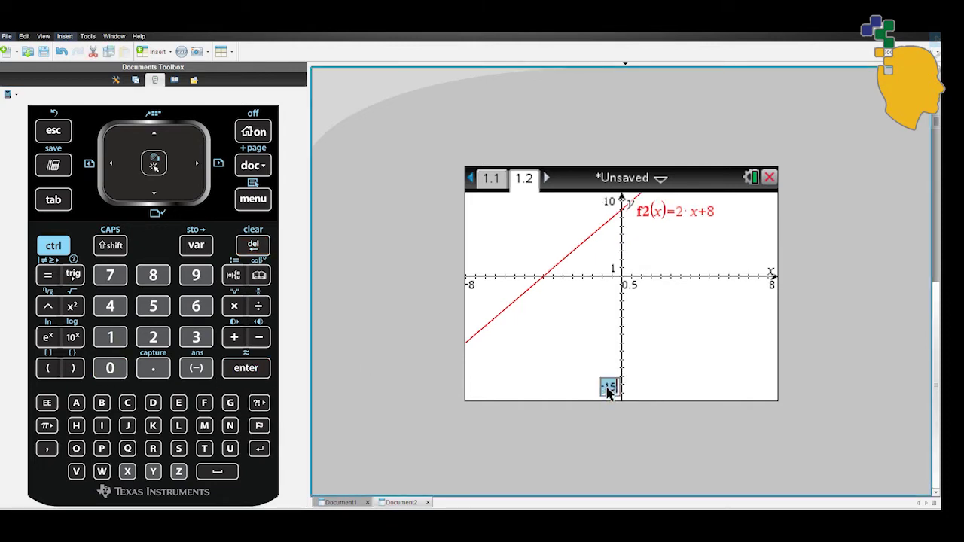
key("BackSpace")
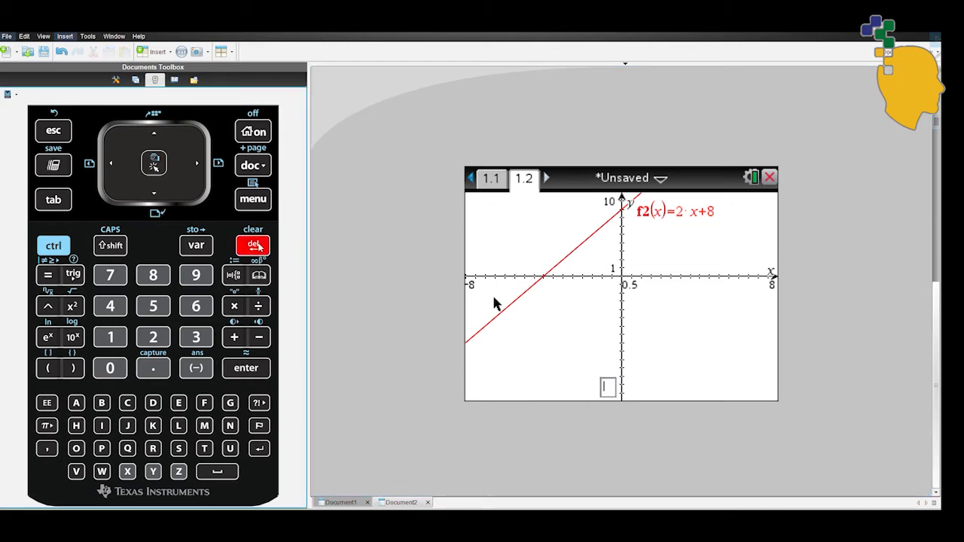
left_click(203, 374)
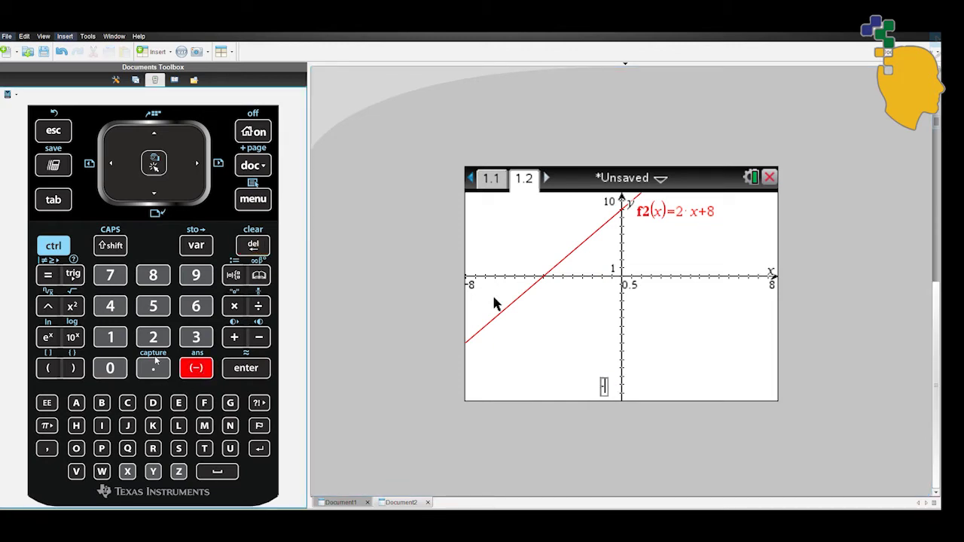
left_click(112, 341)
left_click(112, 369)
left_click(251, 372)
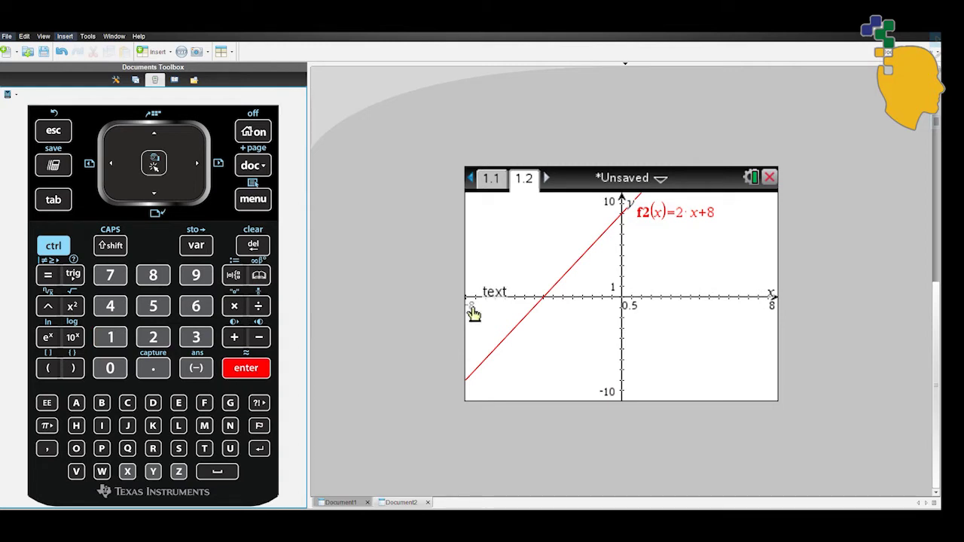
Change the x-axis maximum label to 5.
double_click(770, 307)
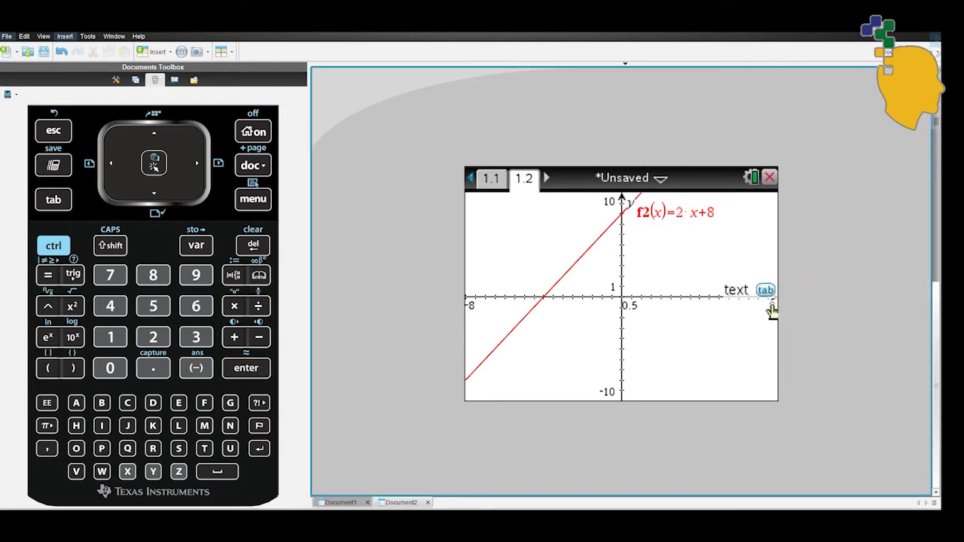
left_click(254, 243)
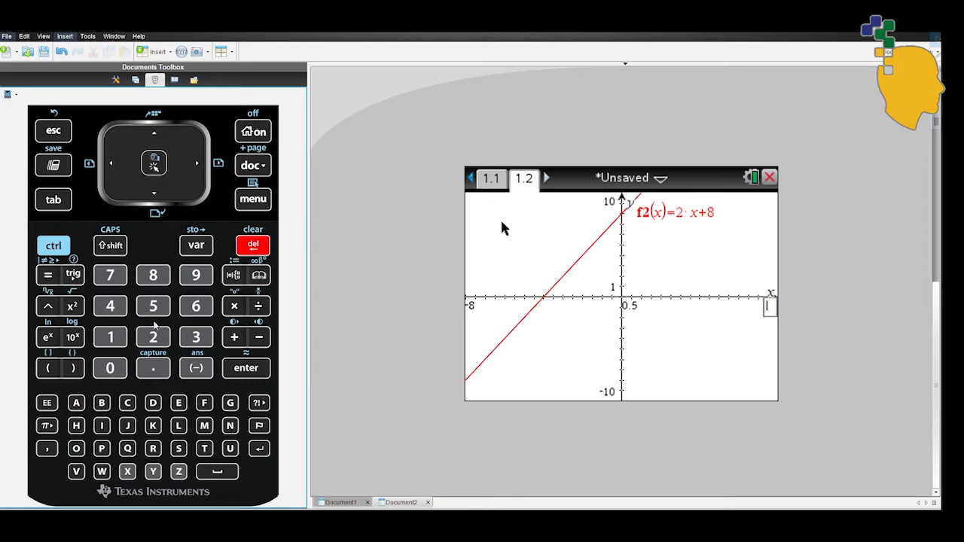
left_click(155, 310)
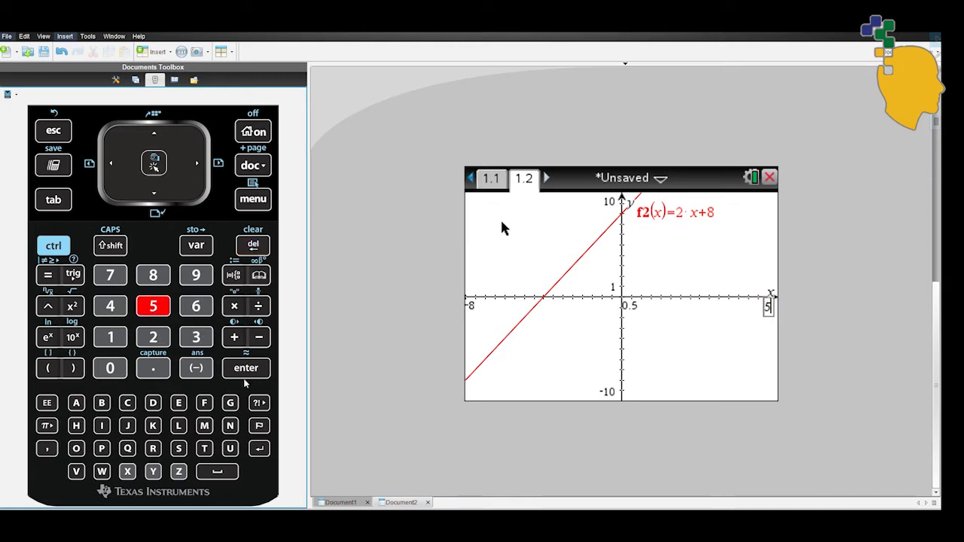
left_click(255, 368)
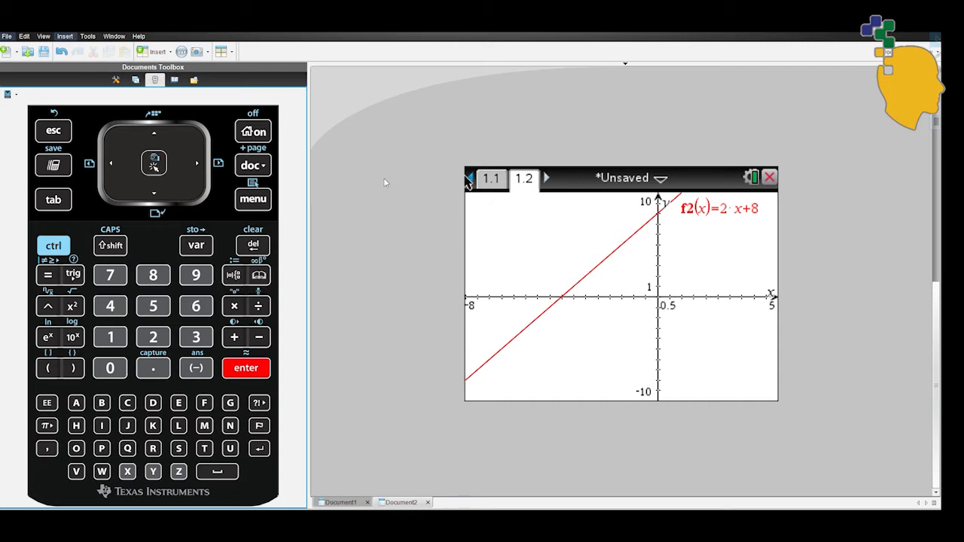
Start Graph Trace on f2 and step the trace point right and left.
left_click(257, 208)
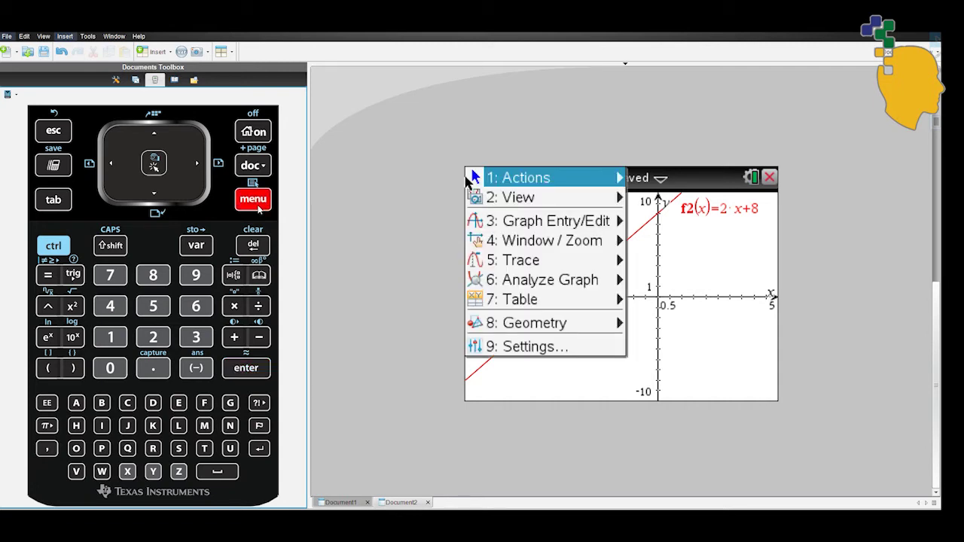
mouse_move(529, 260)
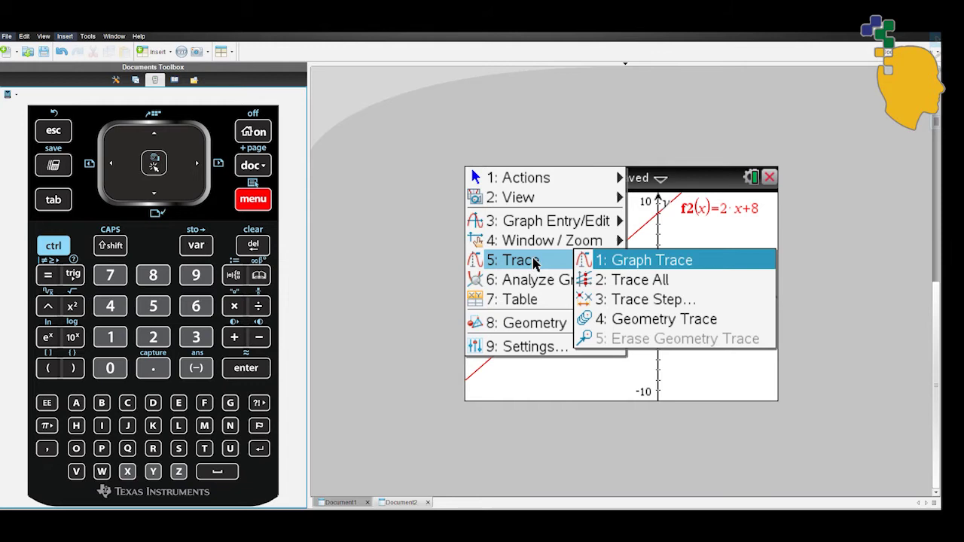
left_click(631, 263)
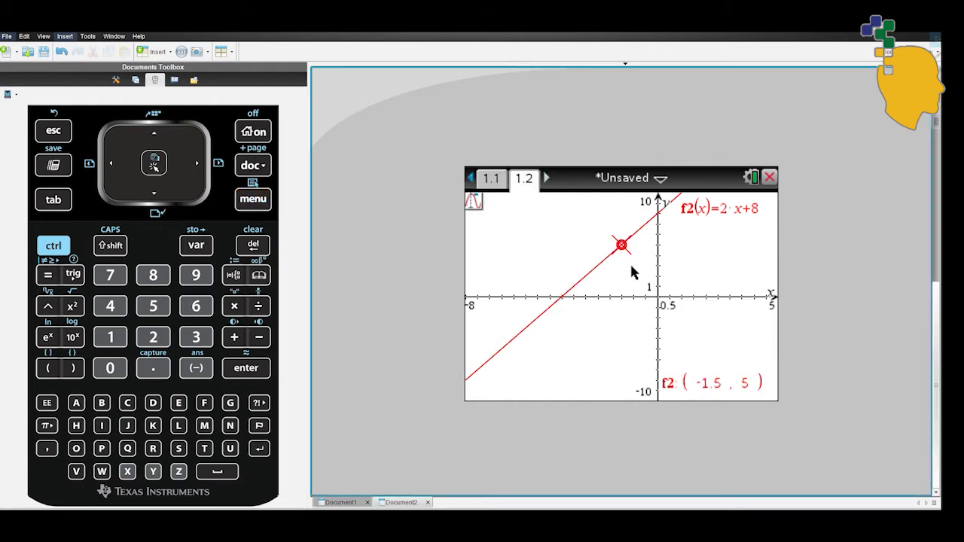
key("Right")
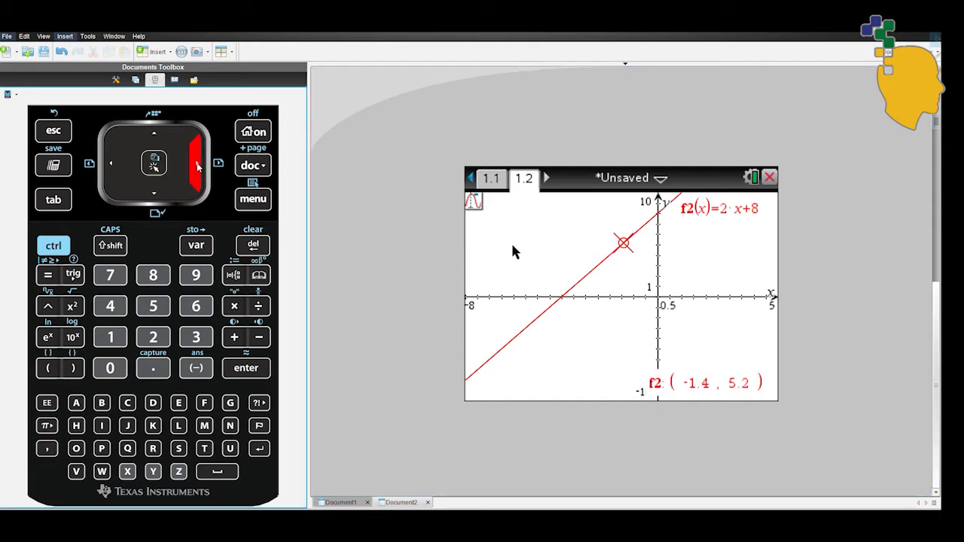
key("Right")
key("Right")
key("Left")
key("Left")
key("Left")
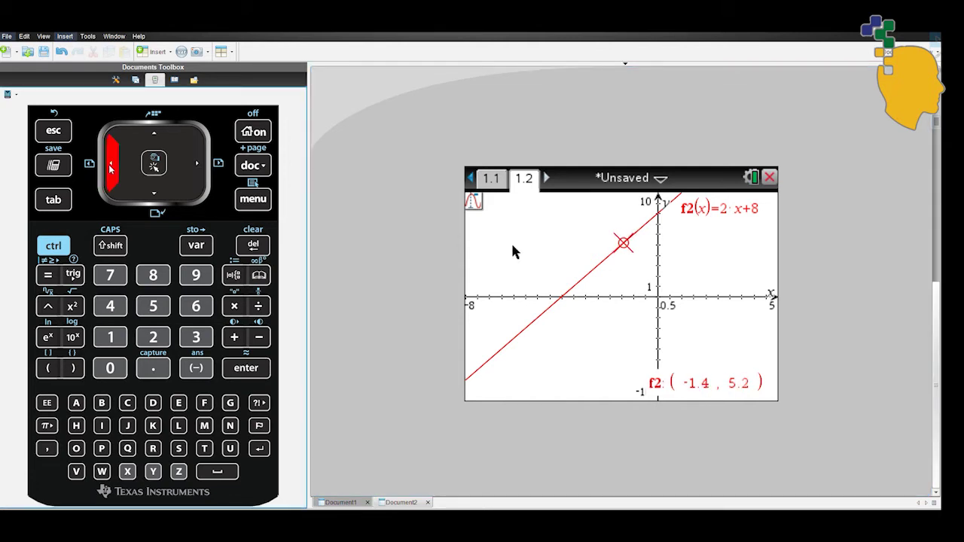
key("Left")
key("Left")
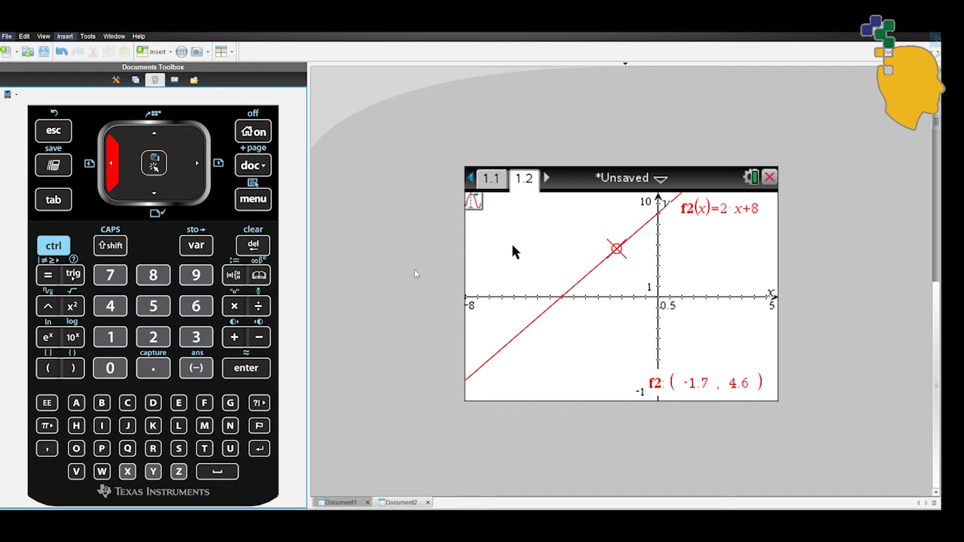
Jump the trace to x = 0, 4 and −3, reading (0, 8), (4, 16), (−3, 2).
left_click(110, 367)
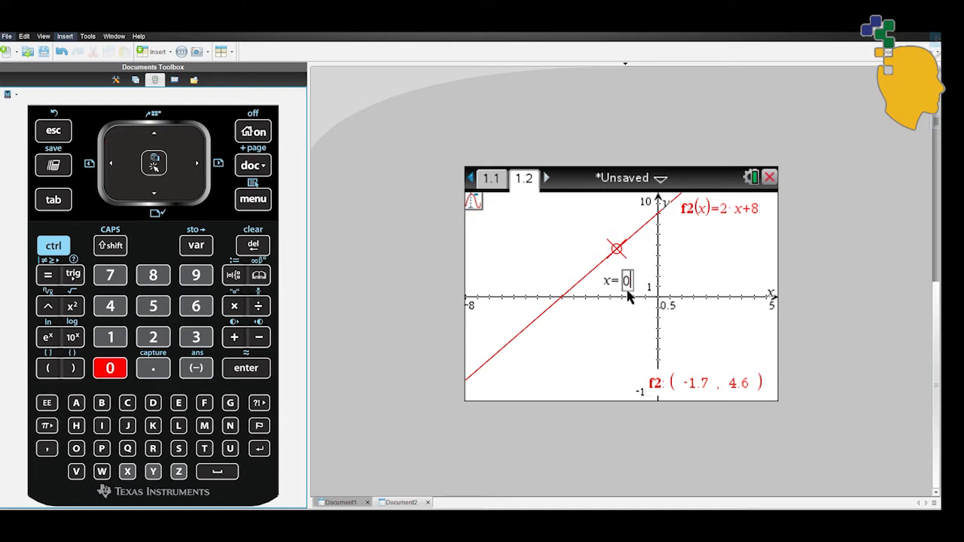
left_click(242, 373)
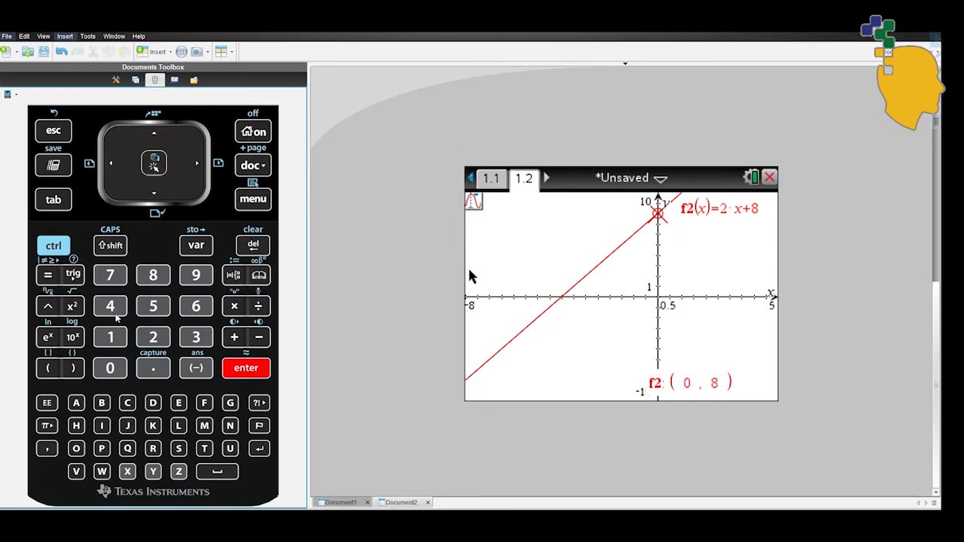
left_click(148, 289)
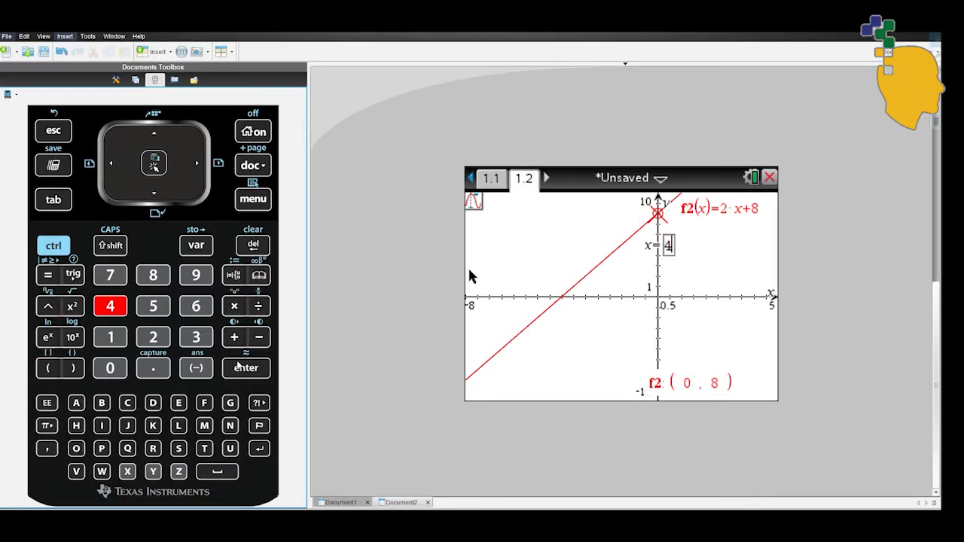
left_click(241, 351)
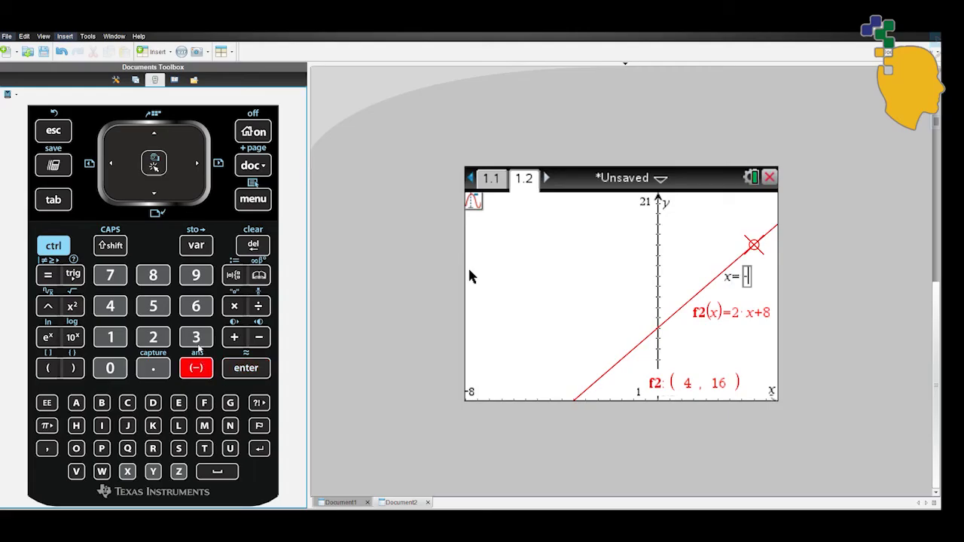
left_click(197, 336)
left_click(257, 374)
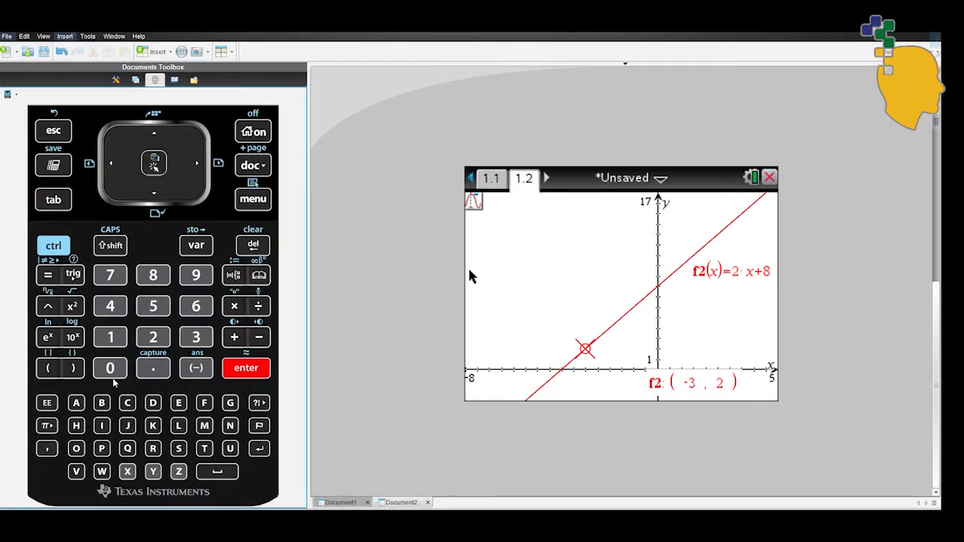
Return the trace to (0, 8), then use Analyze Graph > Zero to mark (−4, 0).
left_click(111, 369)
left_click(244, 373)
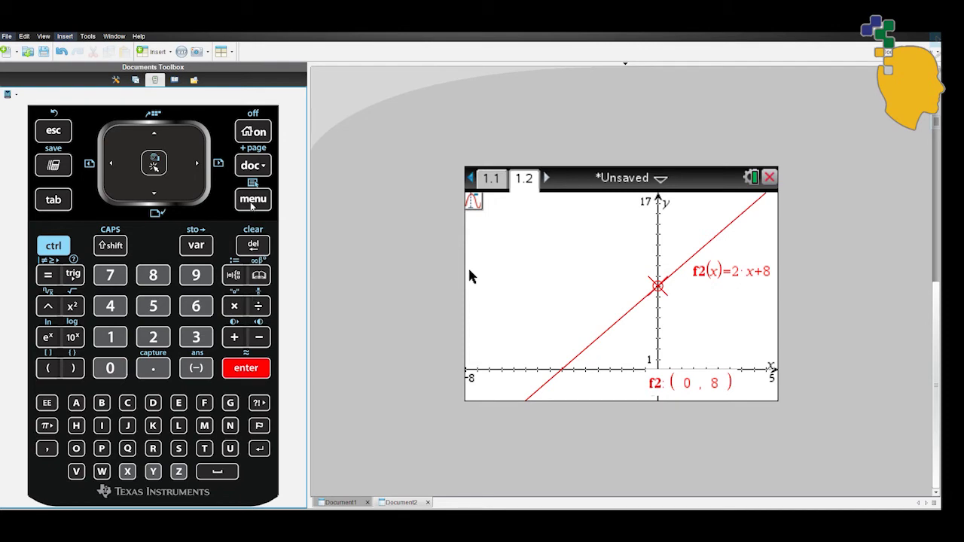
left_click(253, 199)
left_click(544, 287)
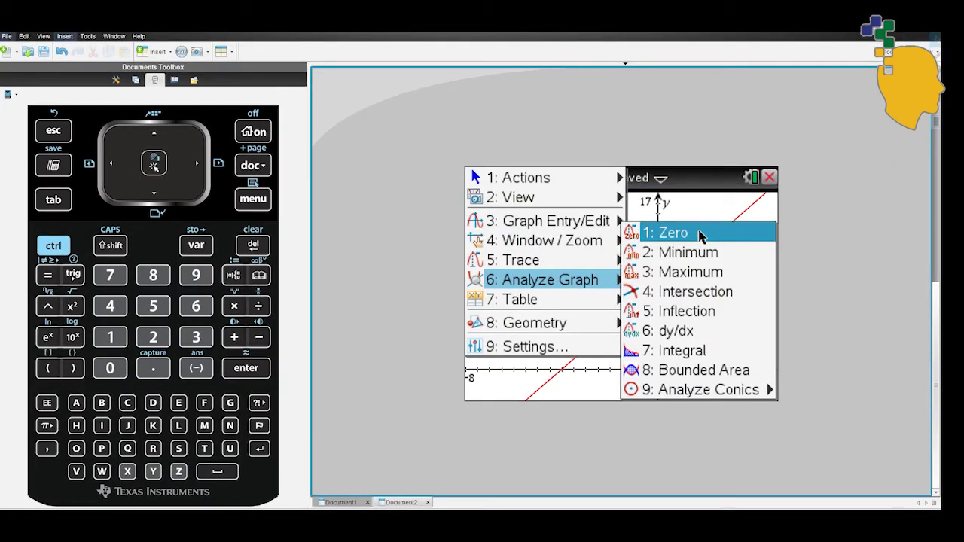
left_click(673, 233)
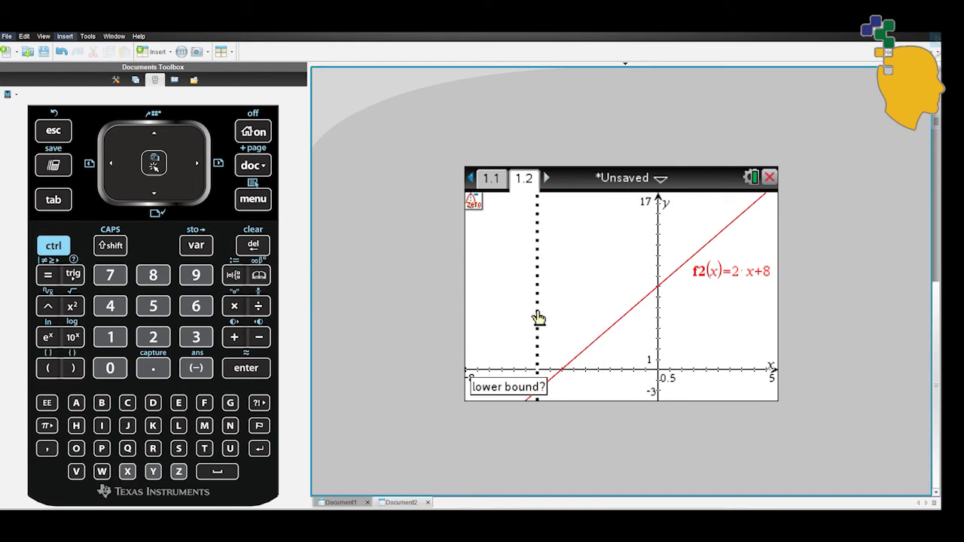
left_click(537, 319)
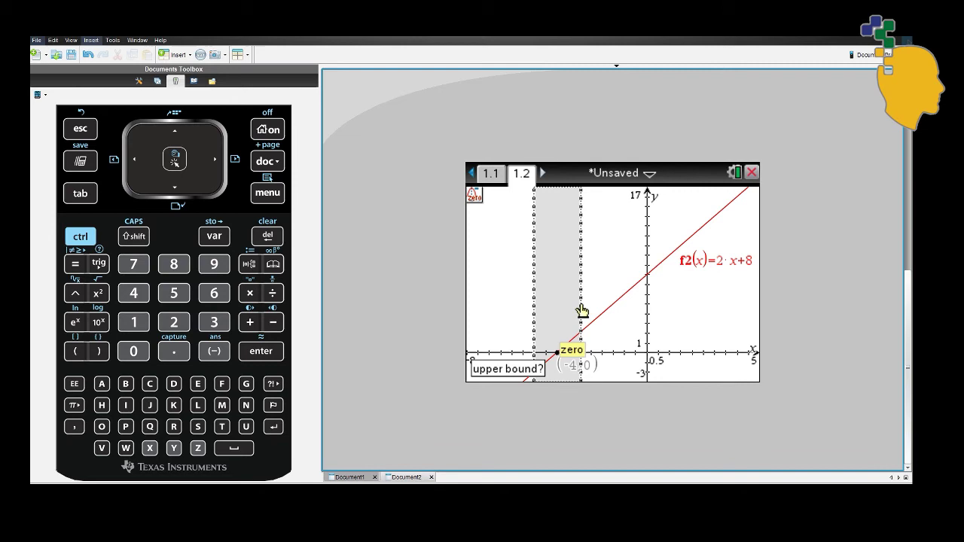
left_click(582, 311)
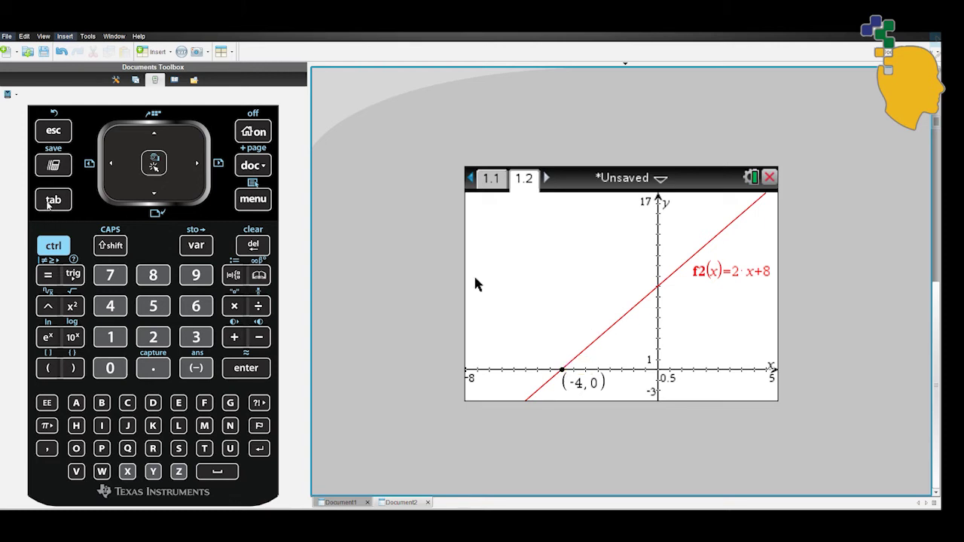
left_click(52, 201)
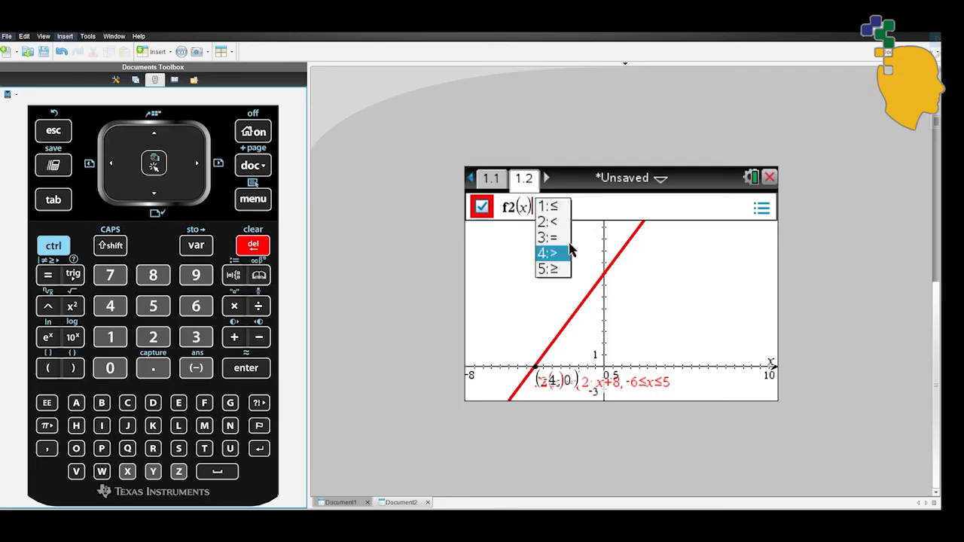
Re-enter f2(x) as 2x+8, correcting a mistyped 9.
left_click(615, 199)
type("2x+9")
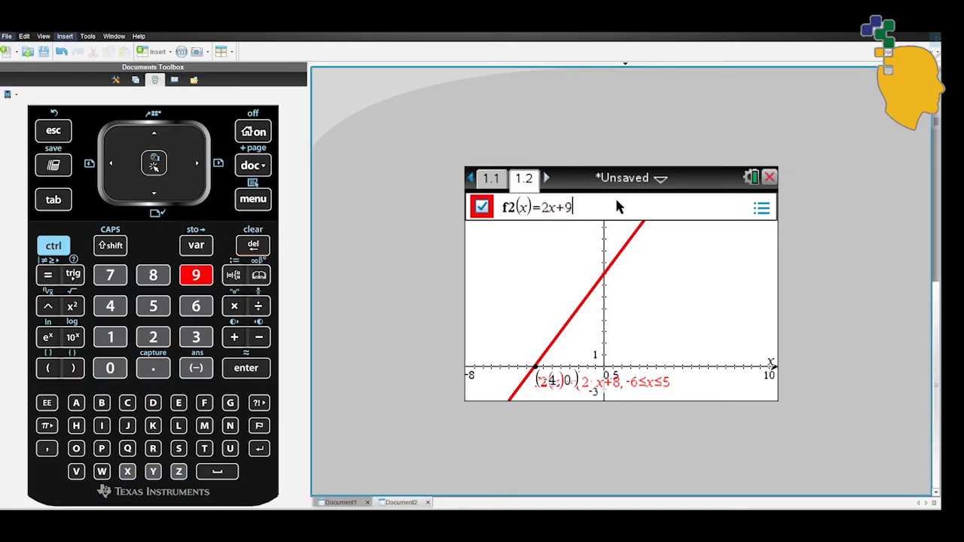
key("BackSpace")
type("8")
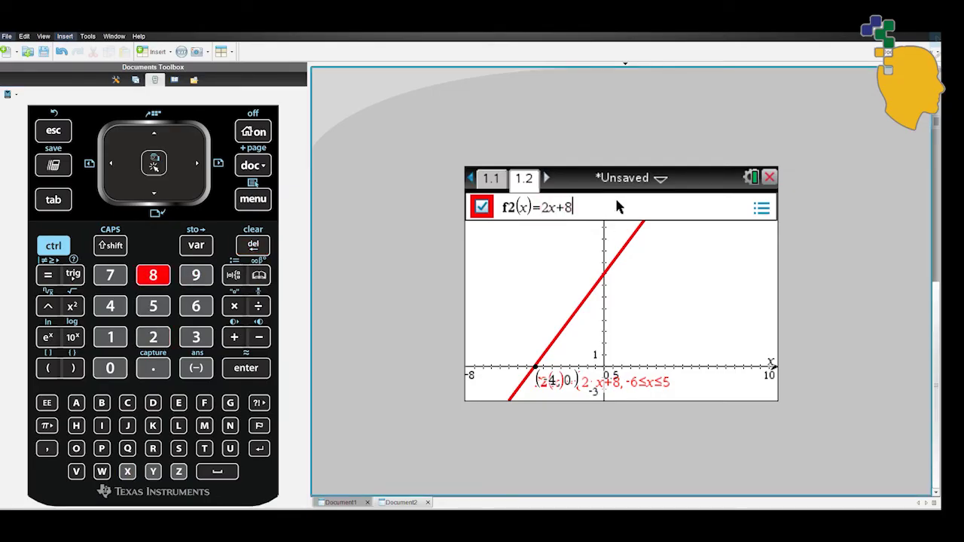
Append the such-that bar and 0≤ after 2x+8.
left_click(51, 249)
left_click(47, 277)
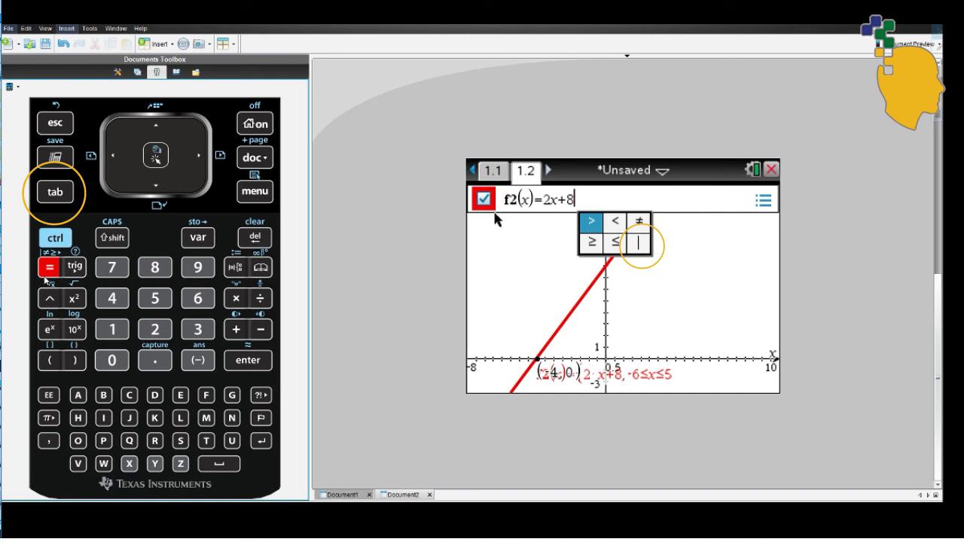
left_click(638, 242)
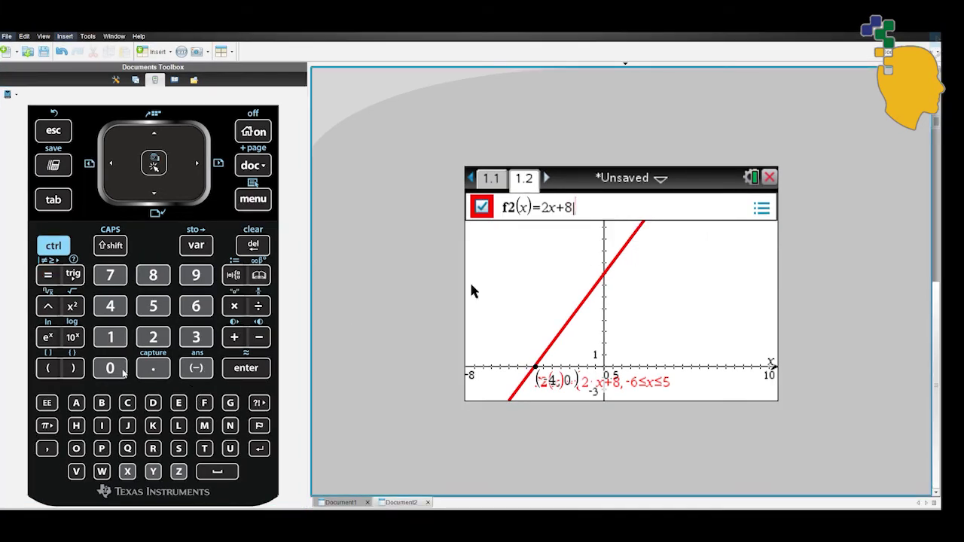
left_click(120, 372)
left_click(51, 246)
left_click(47, 275)
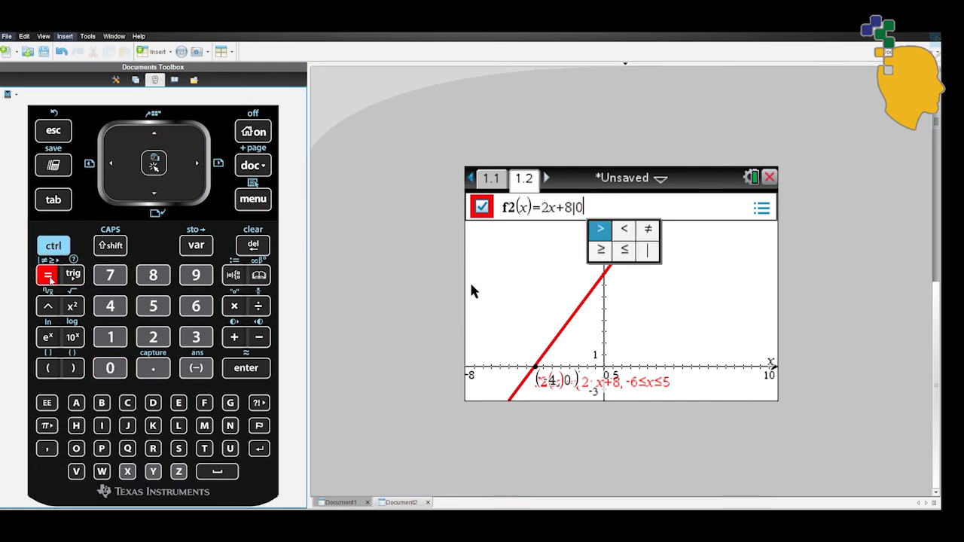
left_click(624, 249)
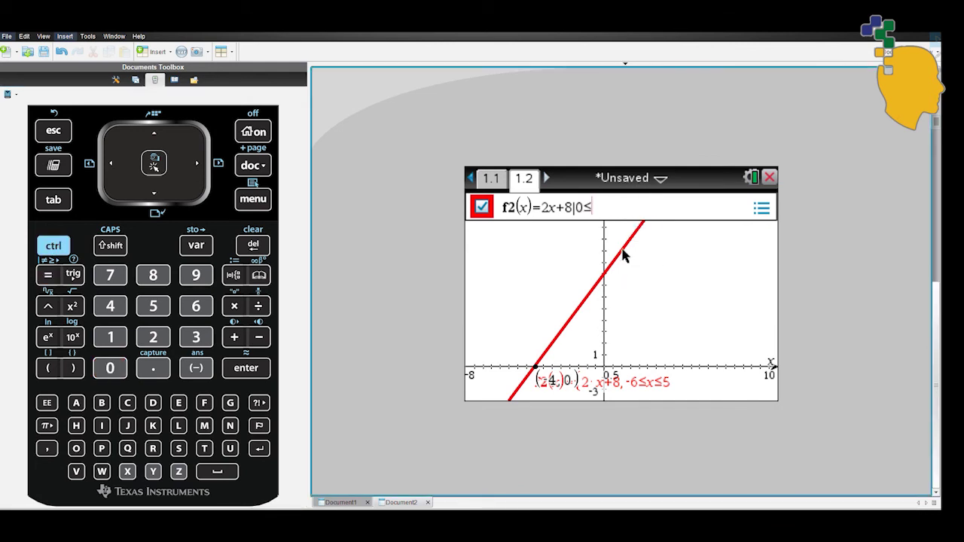
Complete the condition as x≤2 and apply the restricted definition.
left_click(128, 472)
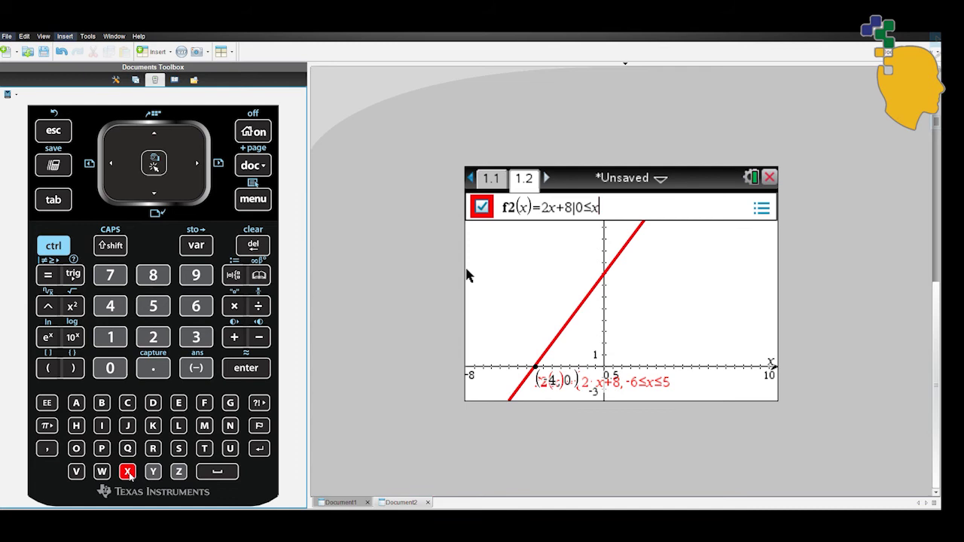
left_click(52, 246)
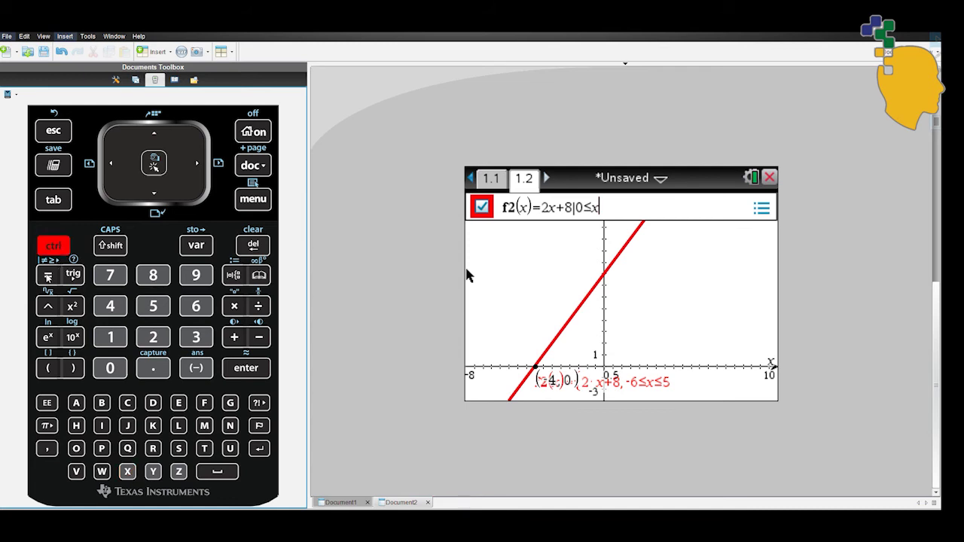
left_click(47, 275)
left_click(636, 253)
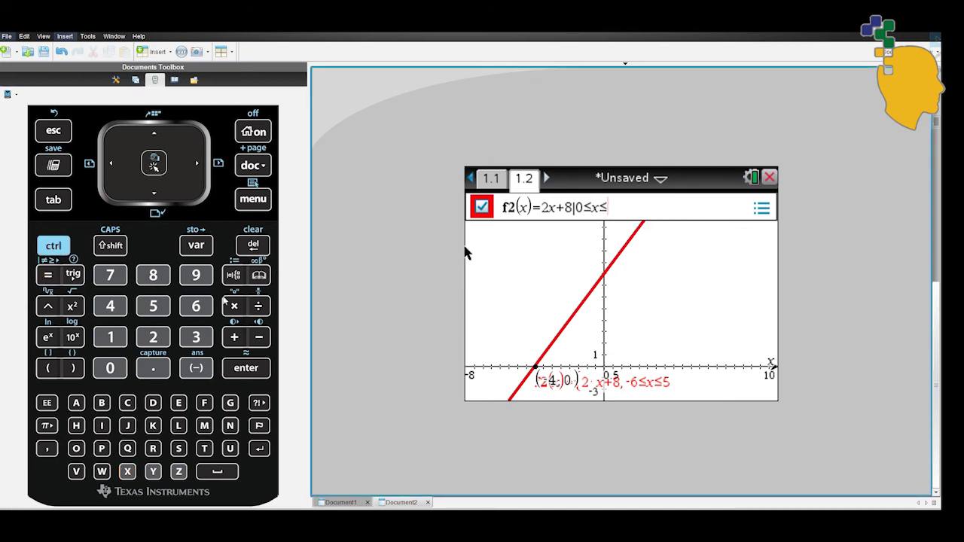
left_click(153, 338)
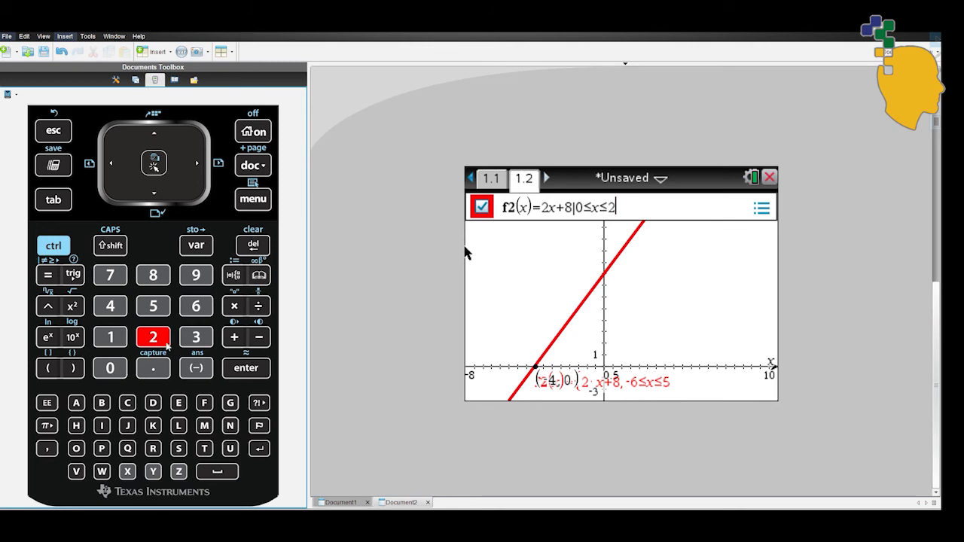
left_click(247, 368)
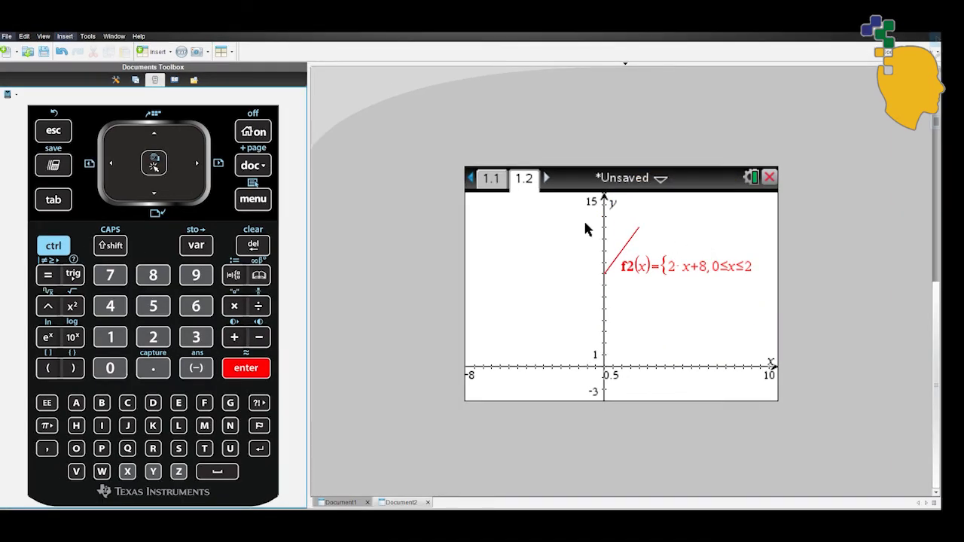
Start Graph Trace on the restricted f2 at x = 0, reading (0, 8).
left_click(253, 199)
mouse_move(564, 284)
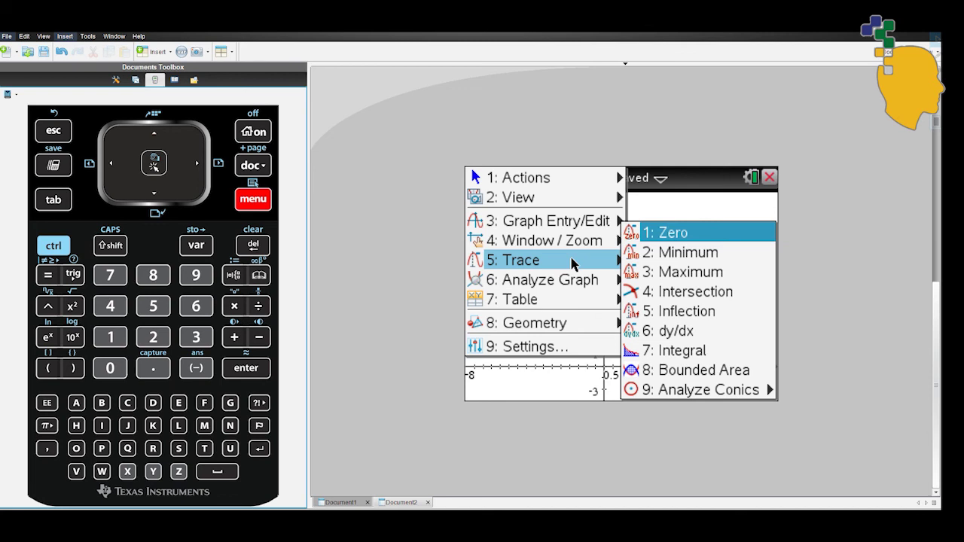
mouse_move(572, 261)
left_click(610, 259)
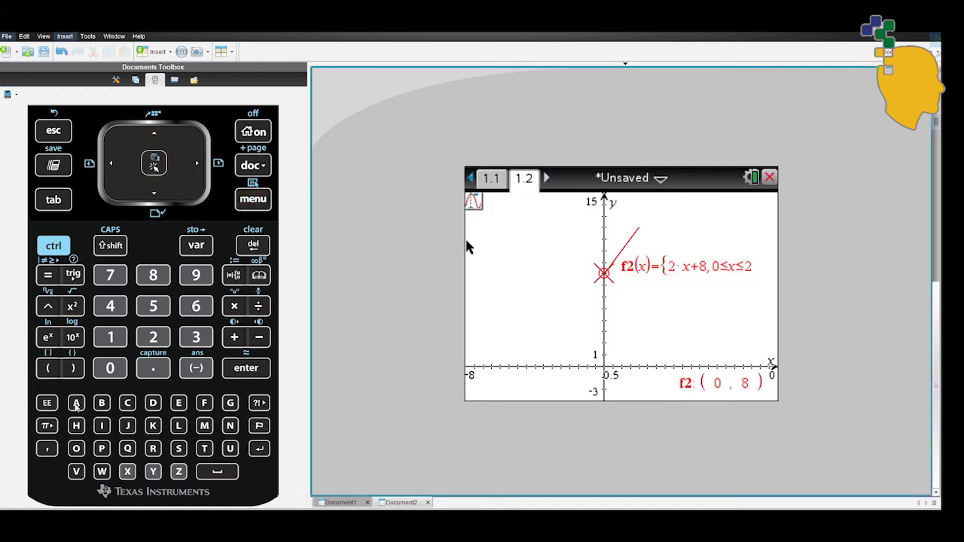
type("0")
key("Return")
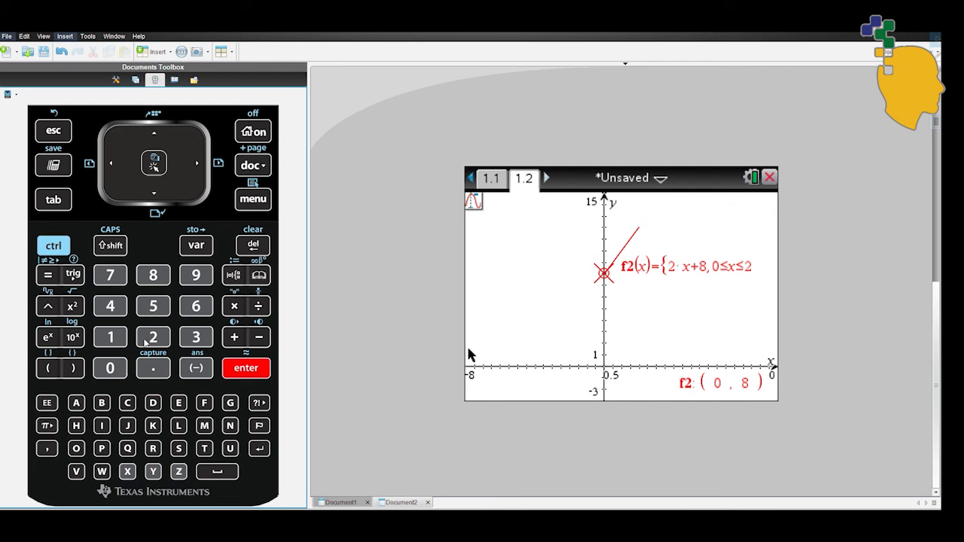
Trace to x = 2 for (2, 12) and to x = 5, which shows undefined.
type("2")
key("Return")
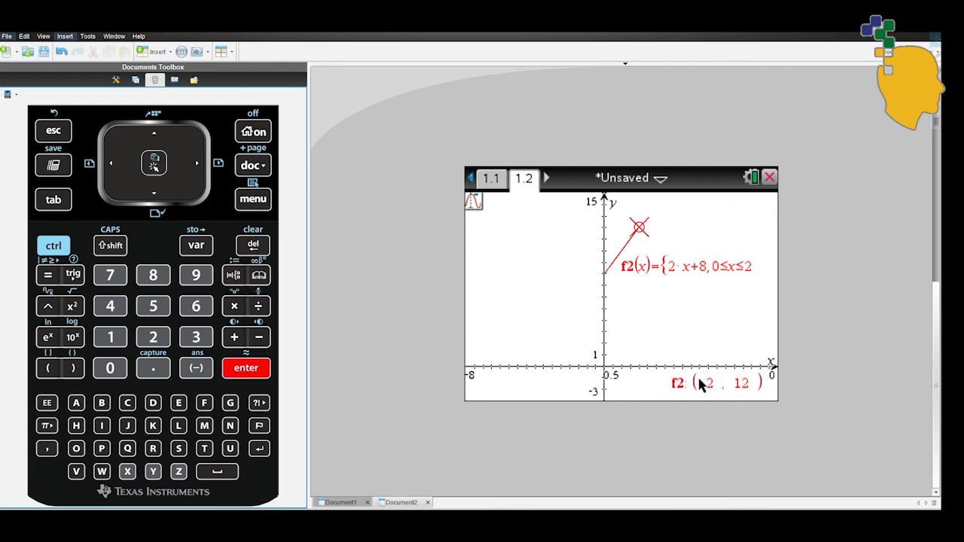
type("5")
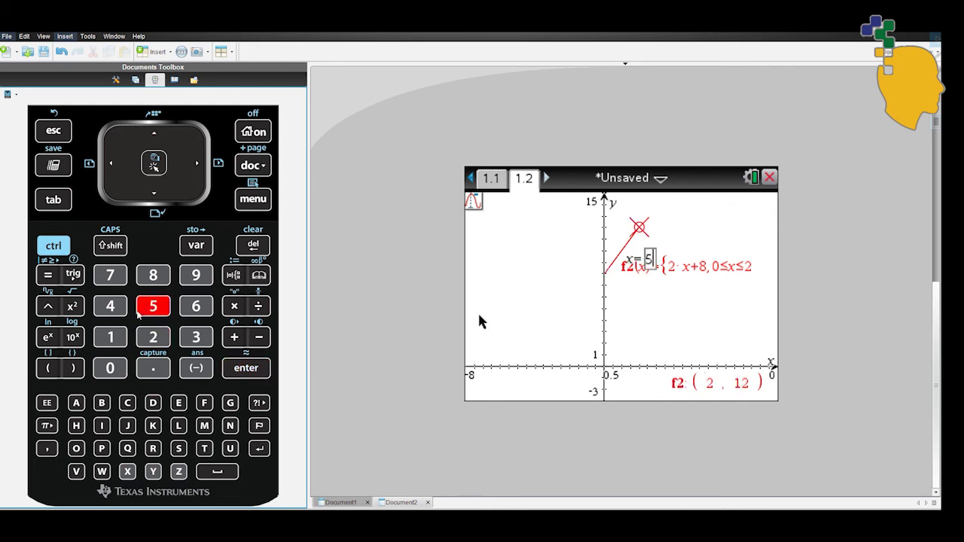
key("Return")
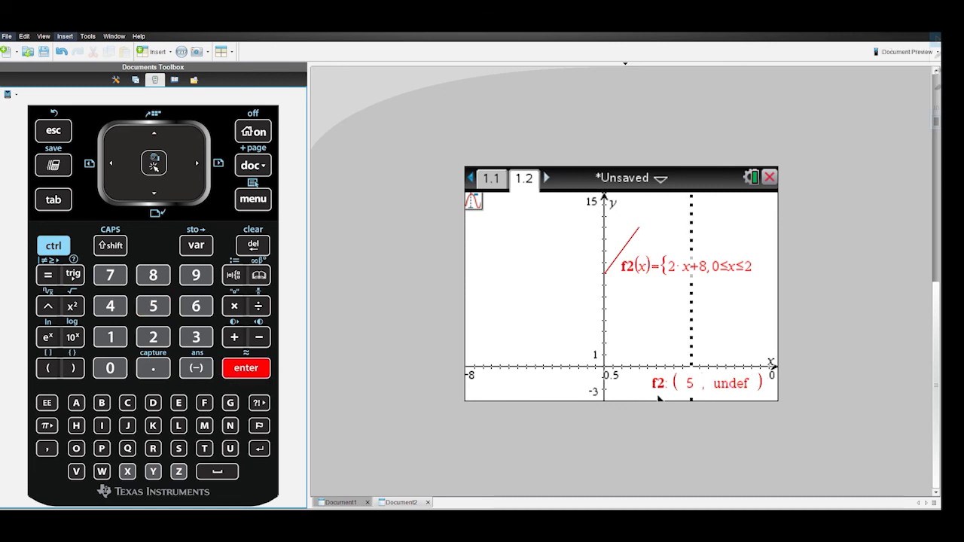